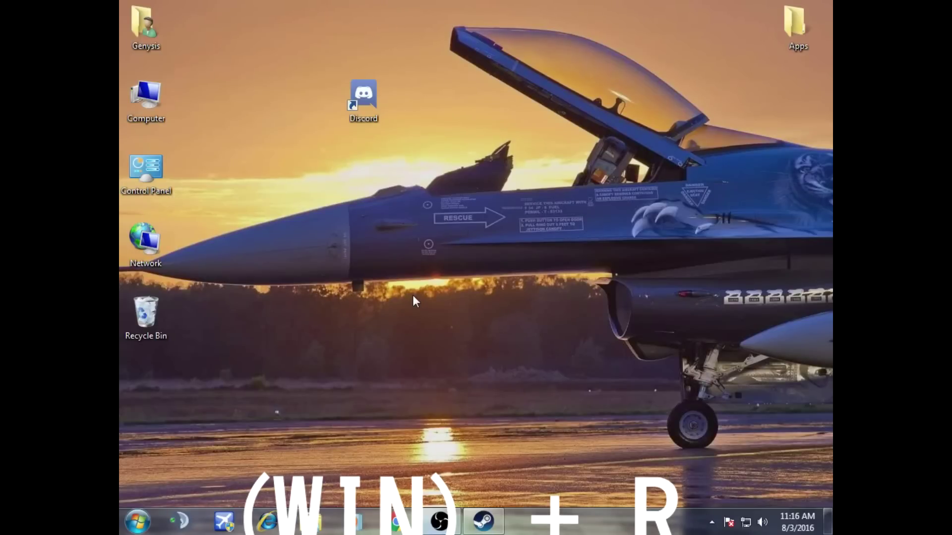
Open the Run dialog with Win+R.
key("super+r")
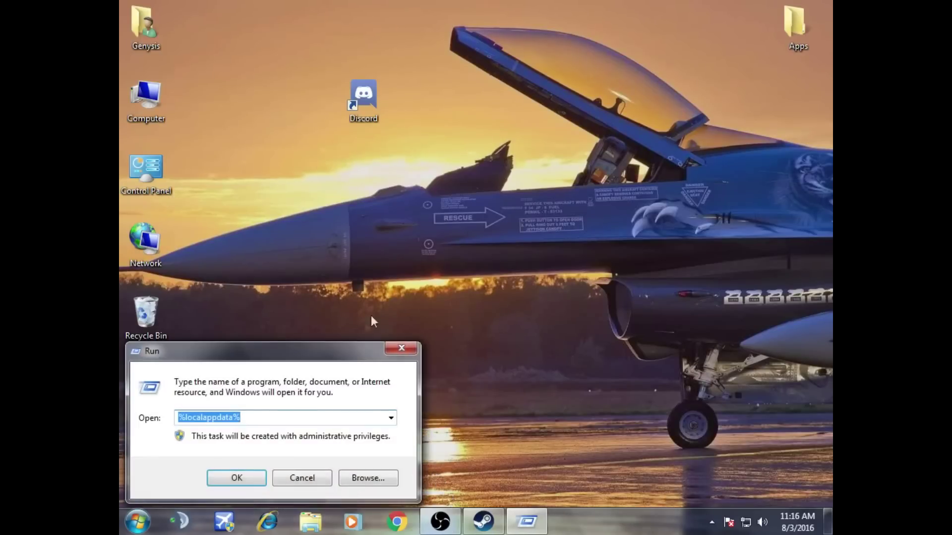
Replace the old Run entry with %localappdata% and open the local AppData folder.
left_click(274, 422)
left_click_drag(274, 421, 166, 423)
key("BackSpace")
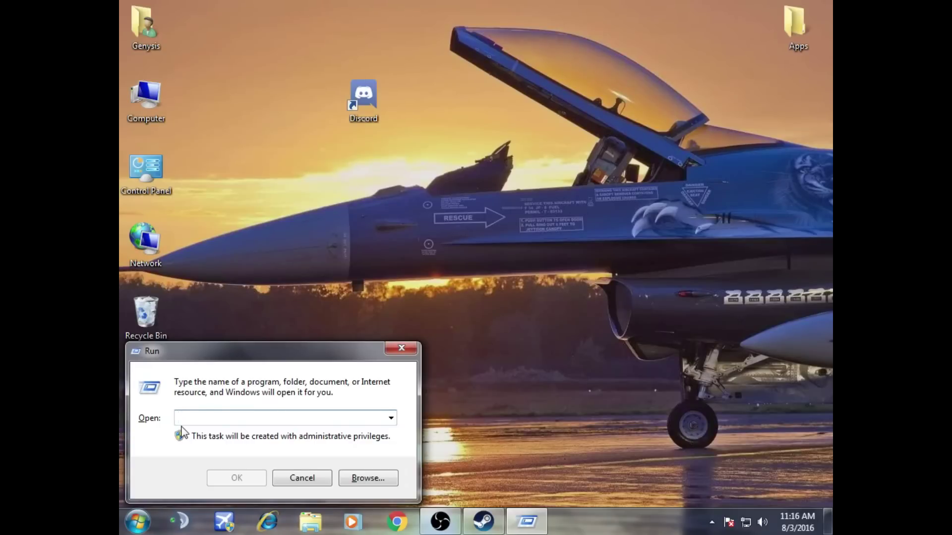
type("%")
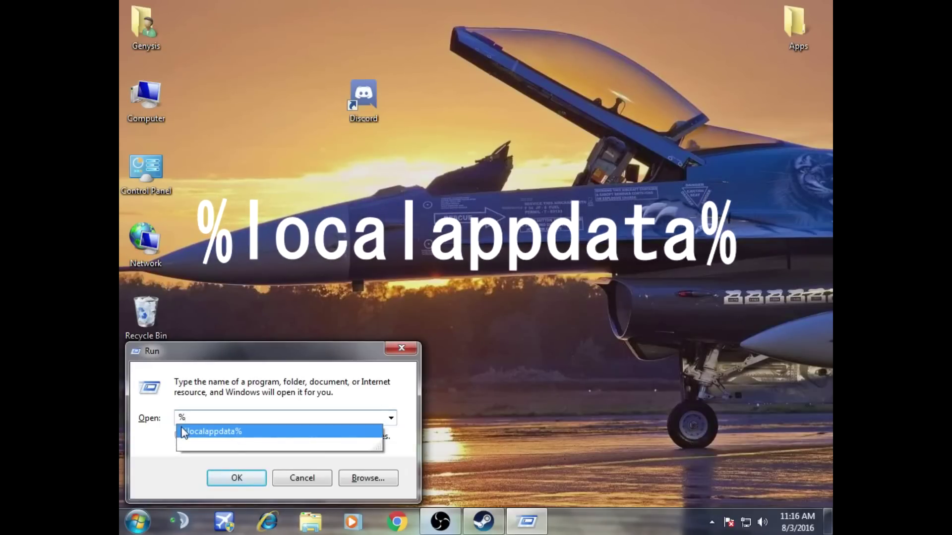
type("lo")
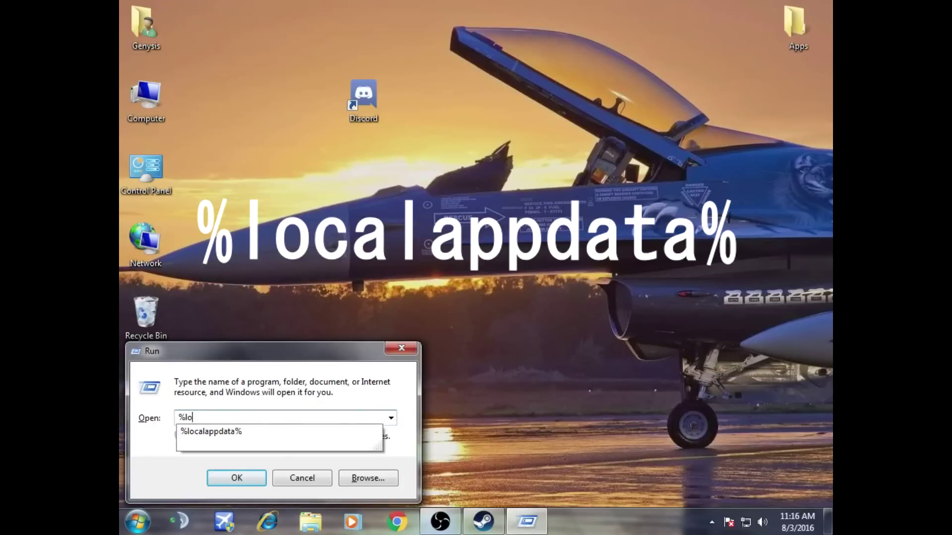
type("calappdata")
left_click(208, 431)
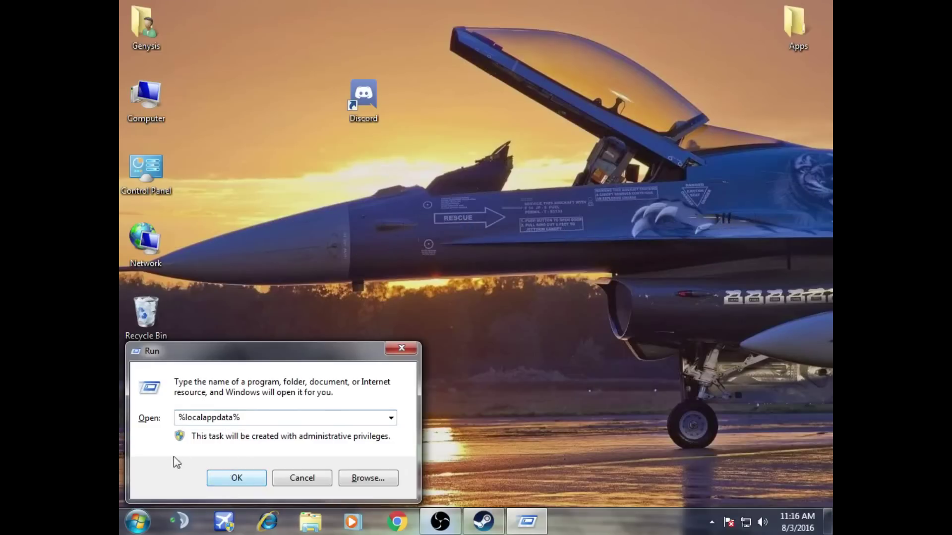
left_click(239, 476)
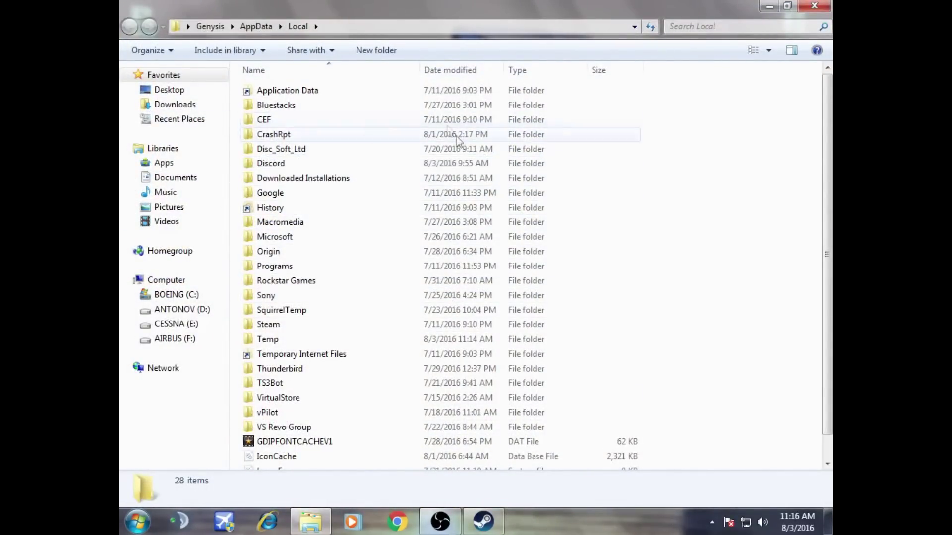
Open the Discord folder and send its Update application to the desktop.
double_click(280, 167)
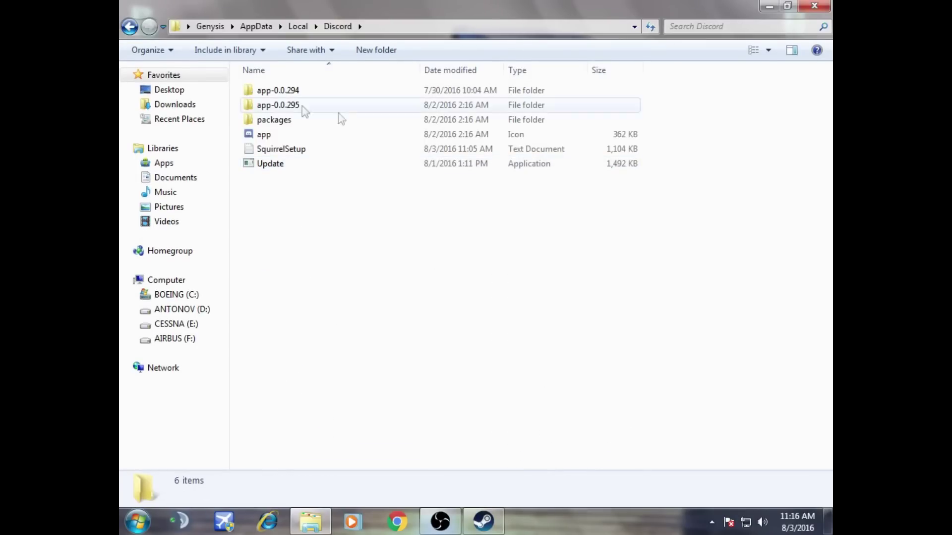
left_click(288, 168)
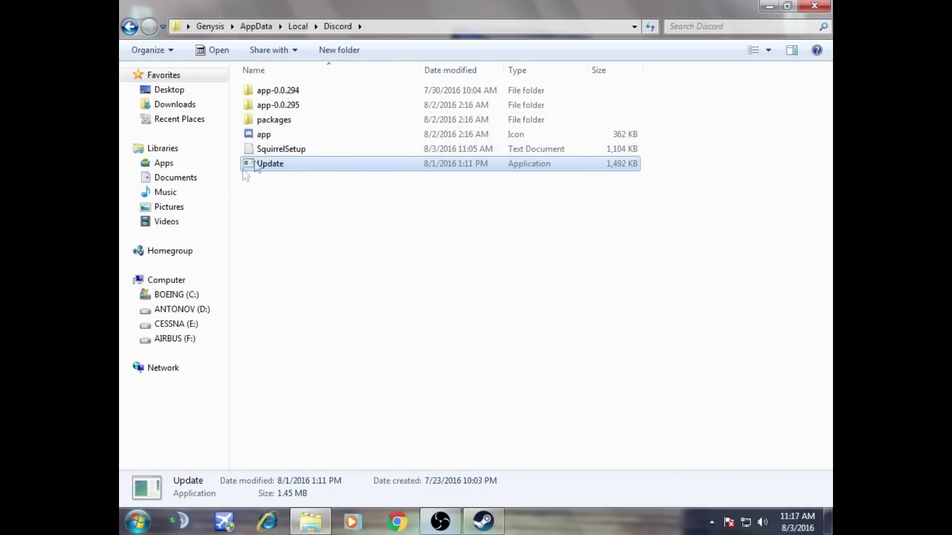
key("alt")
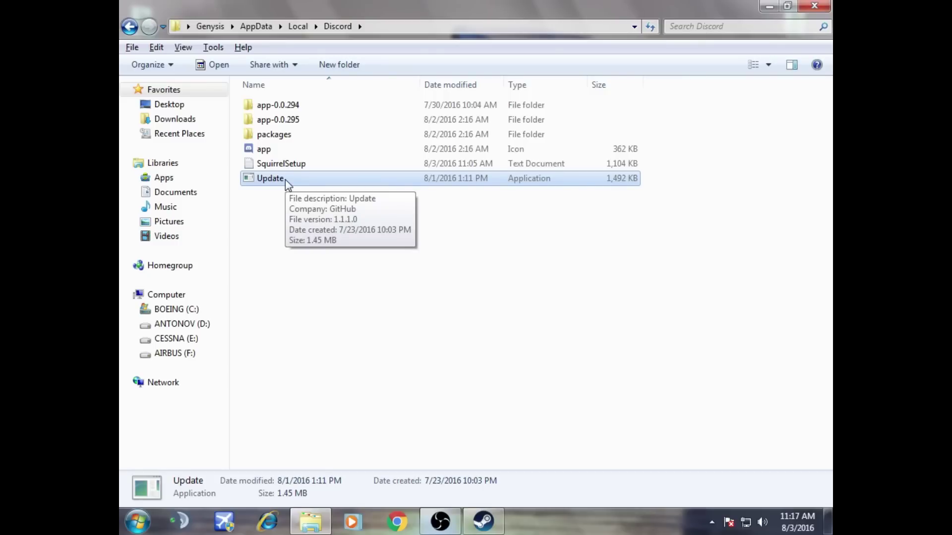
key("alt")
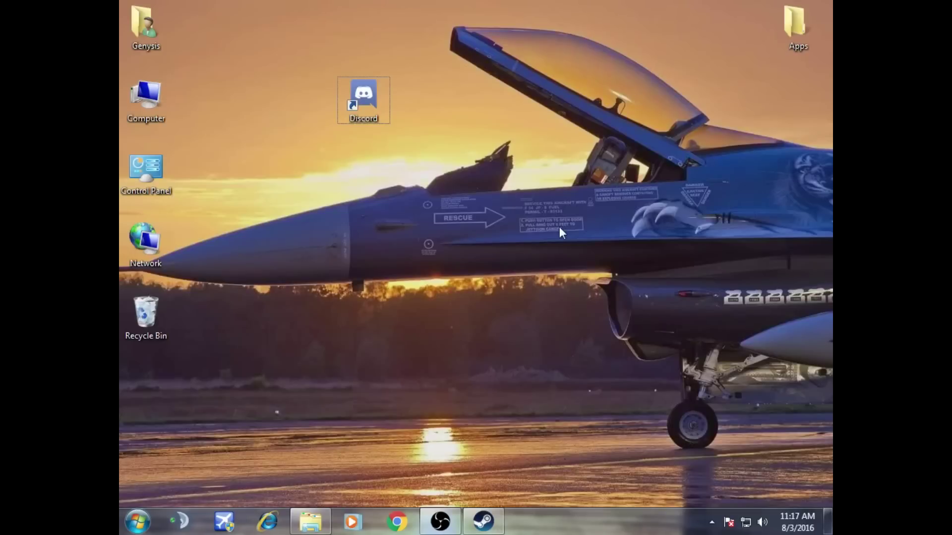
key("ctrl+v")
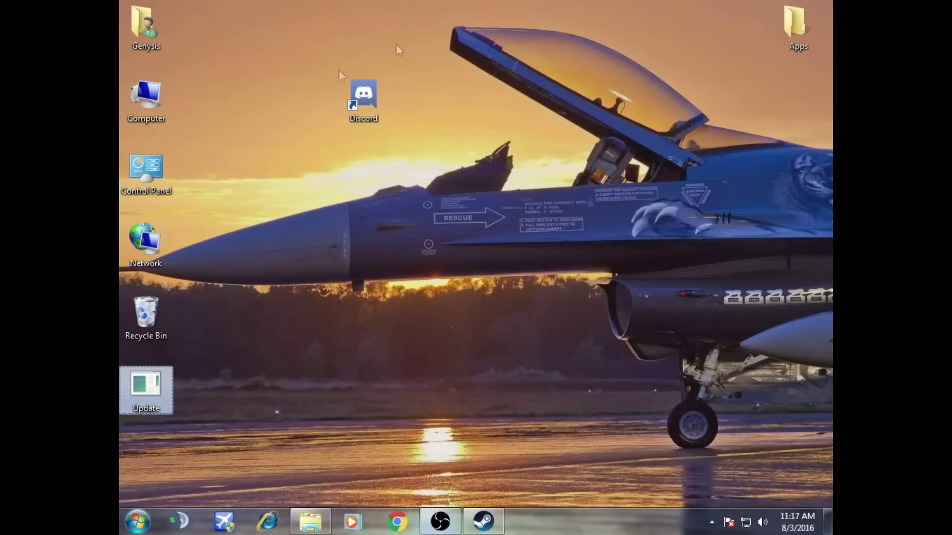
Open the Discord shortcut's Properties and erase the path in its Shortcut tab Target field.
left_click(368, 99)
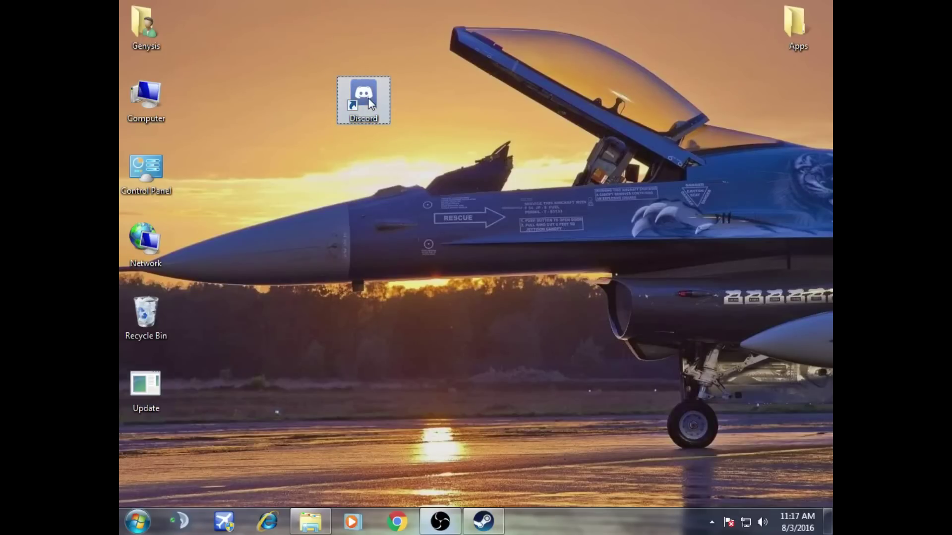
right_click(368, 97)
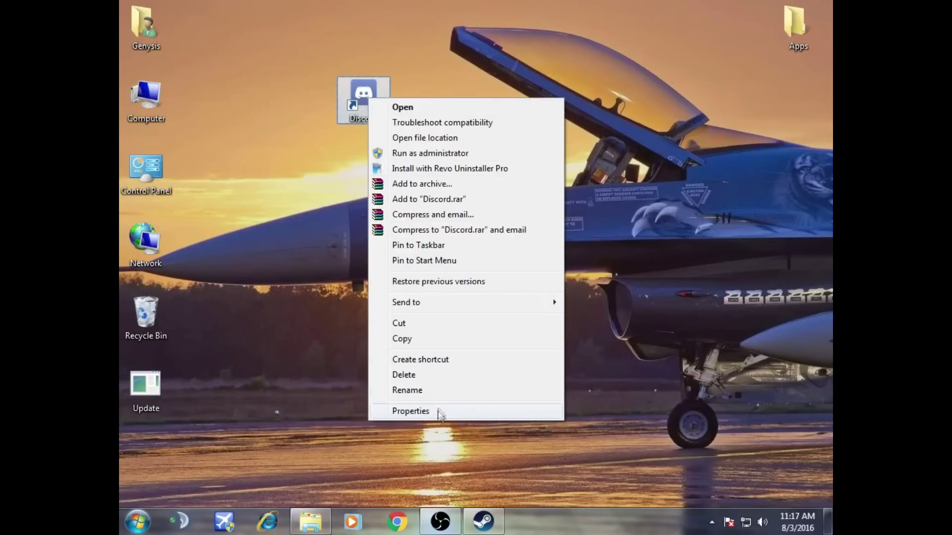
left_click(423, 413)
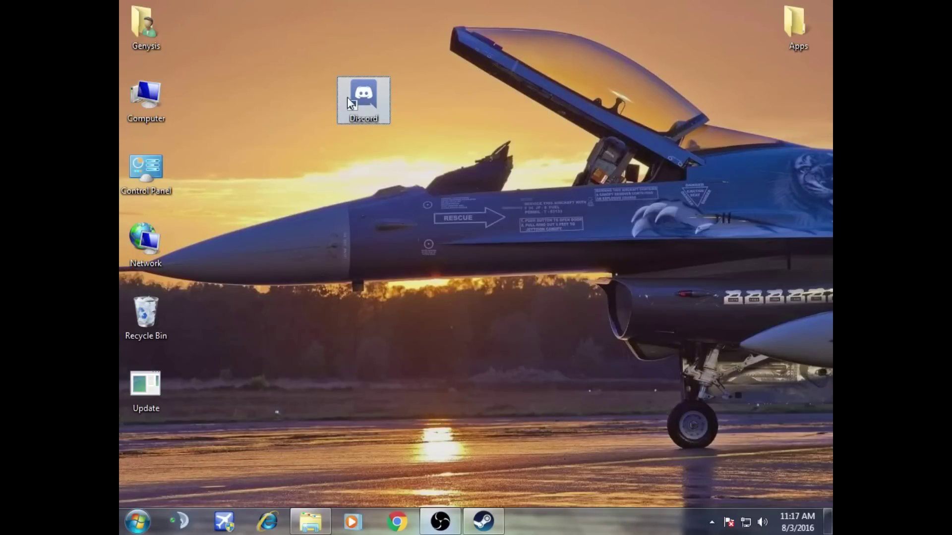
right_click(355, 96)
left_click(419, 411)
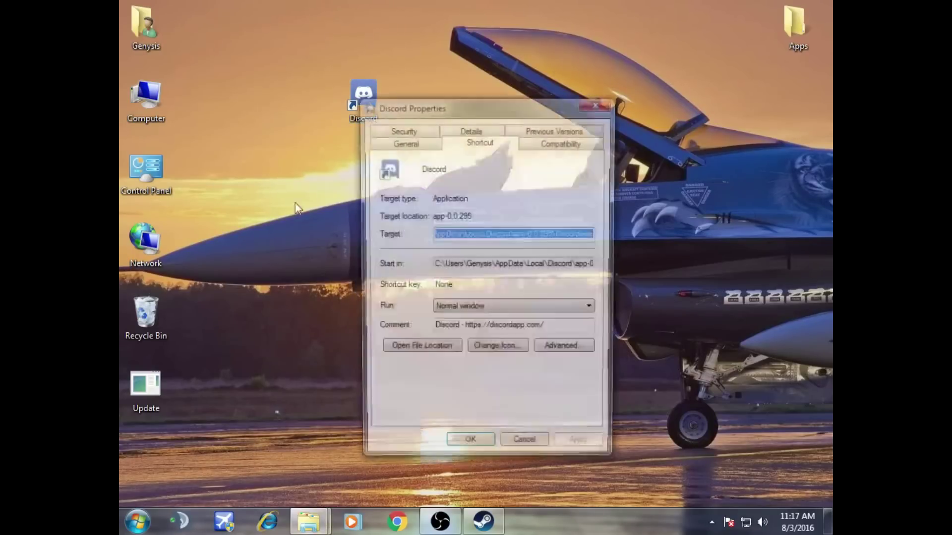
left_click(426, 142)
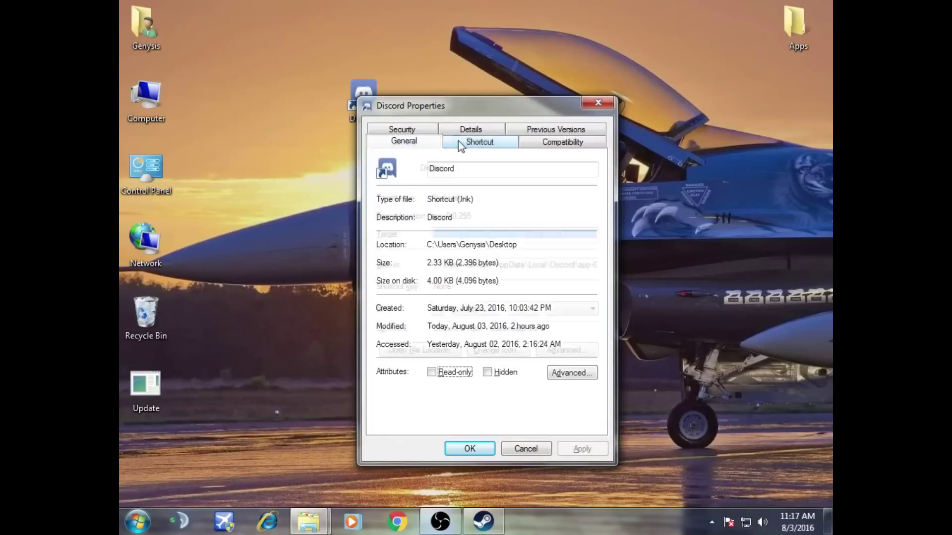
left_click(459, 142)
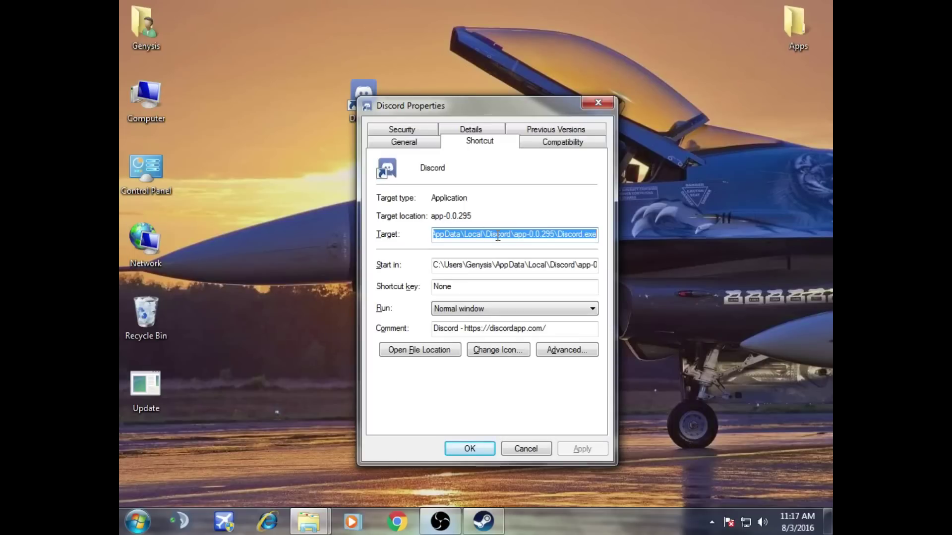
key("BackSpace")
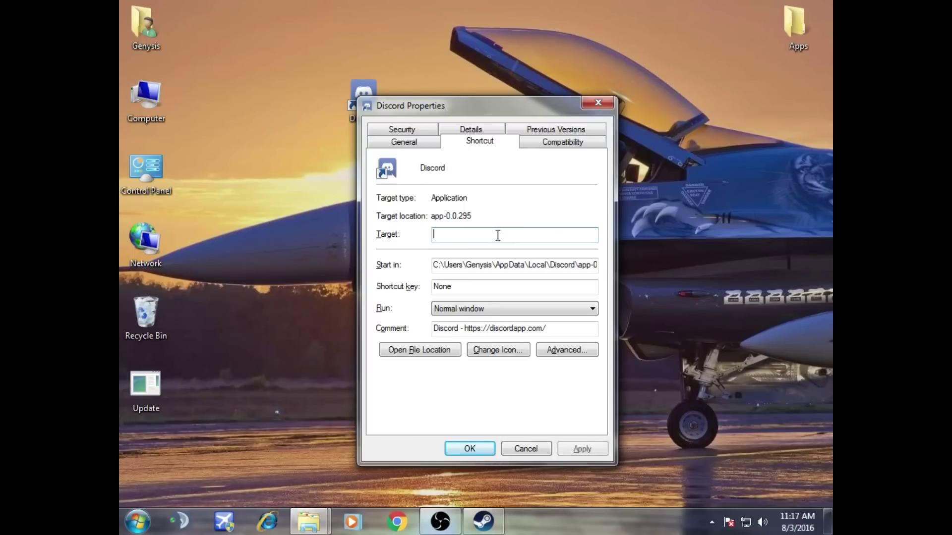
Copy the full app-0.0.295 folder path from Explorer into the empty Target field.
mouse_move(314, 524)
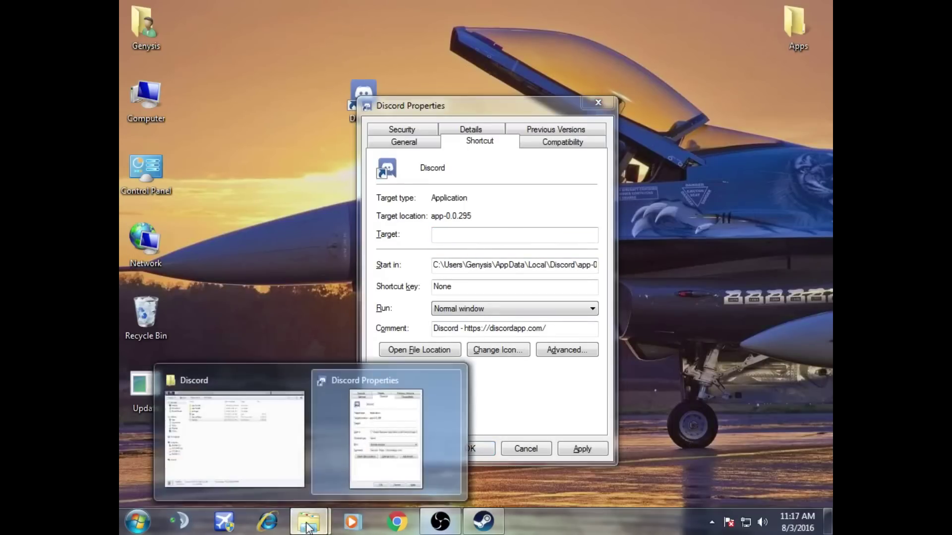
left_click(255, 452)
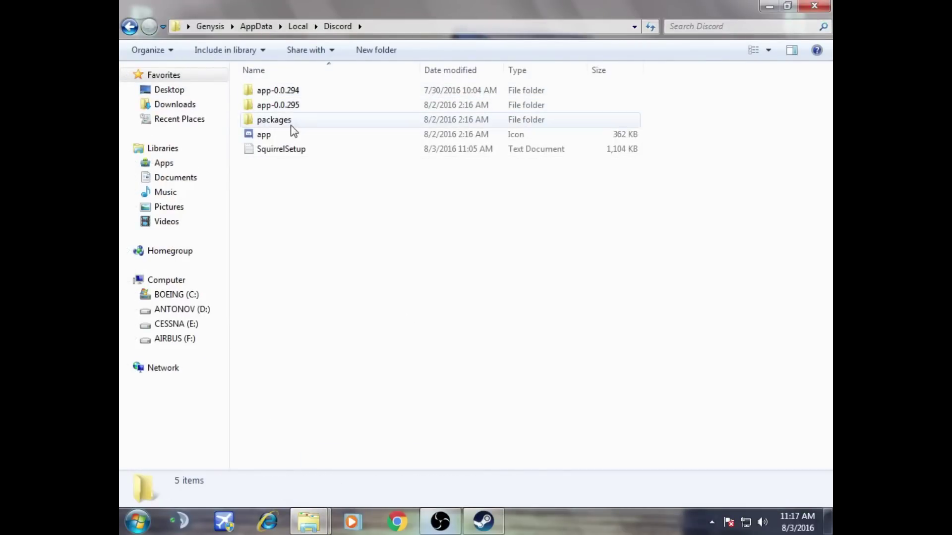
mouse_move(317, 107)
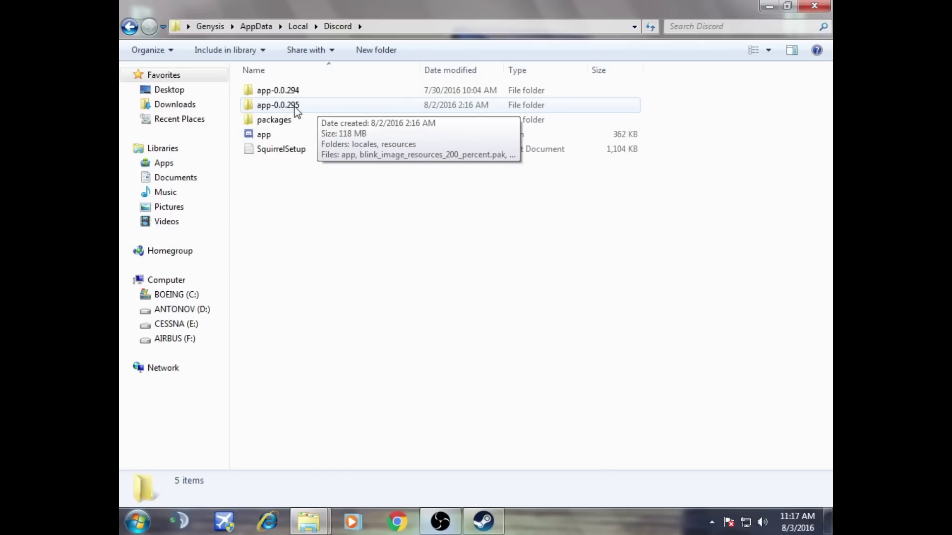
key("alt")
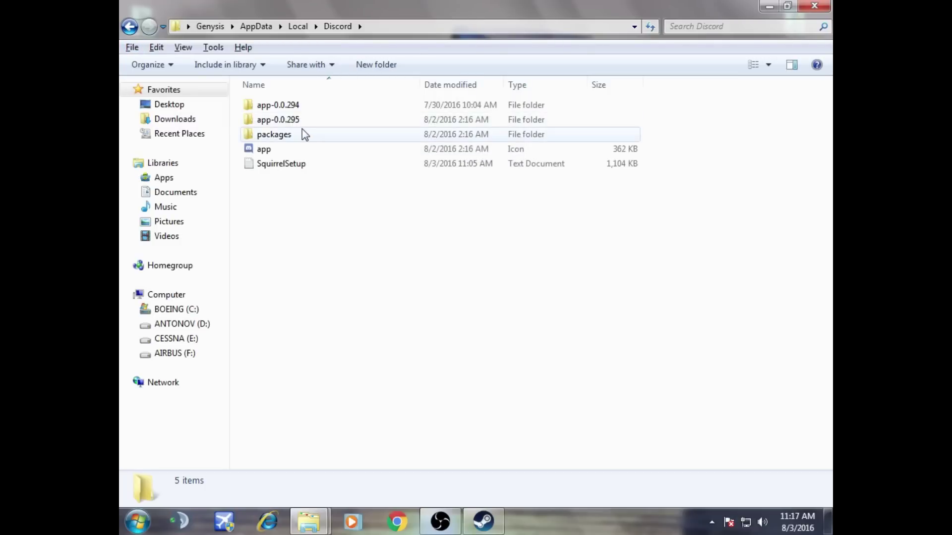
key("alt")
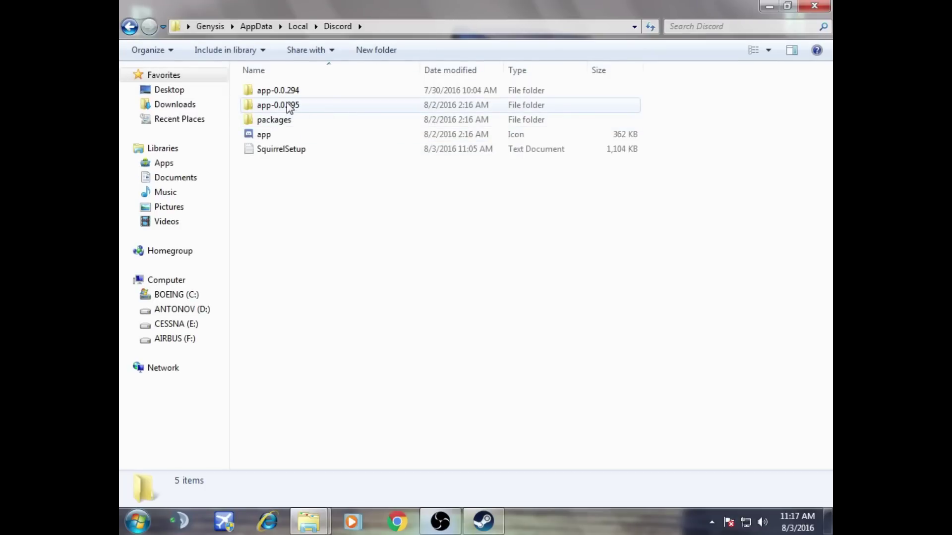
key("alt")
key("alt")
double_click(289, 105)
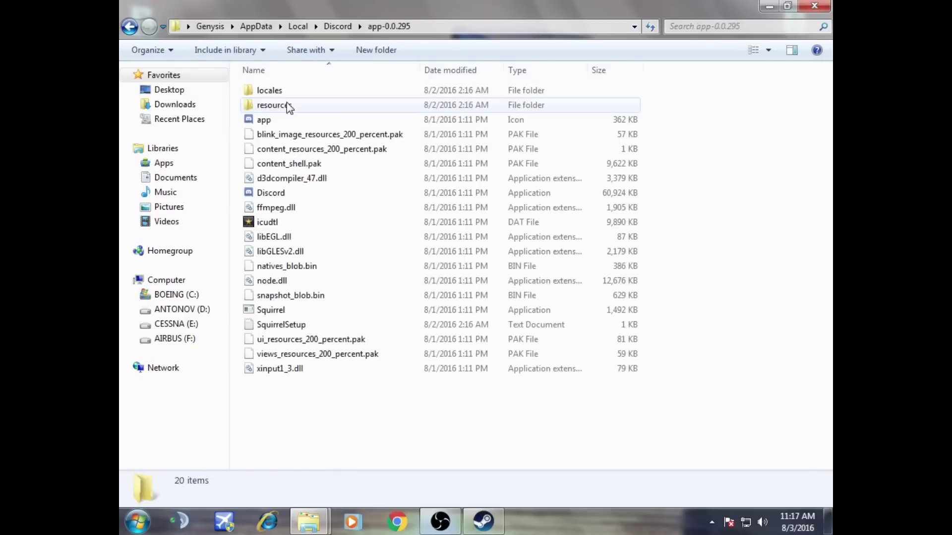
left_click(458, 27)
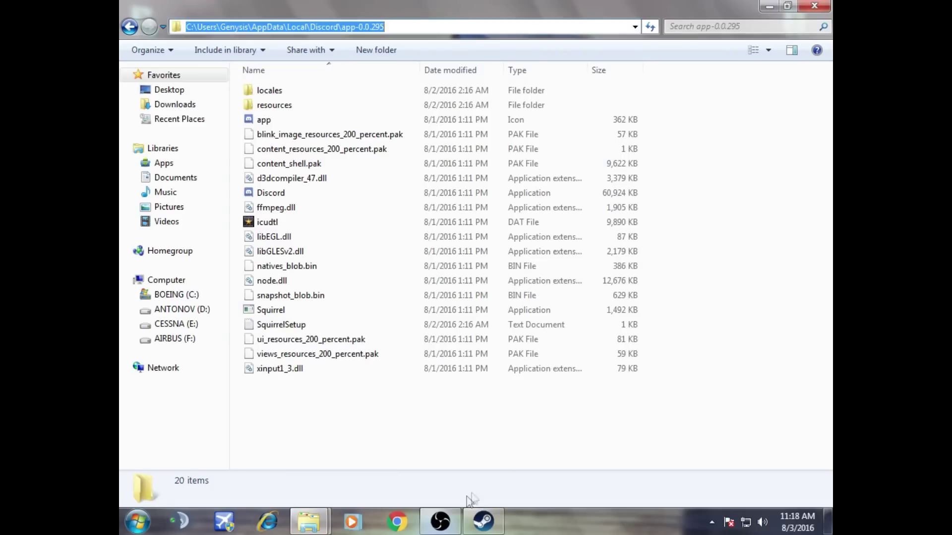
left_click(770, 6)
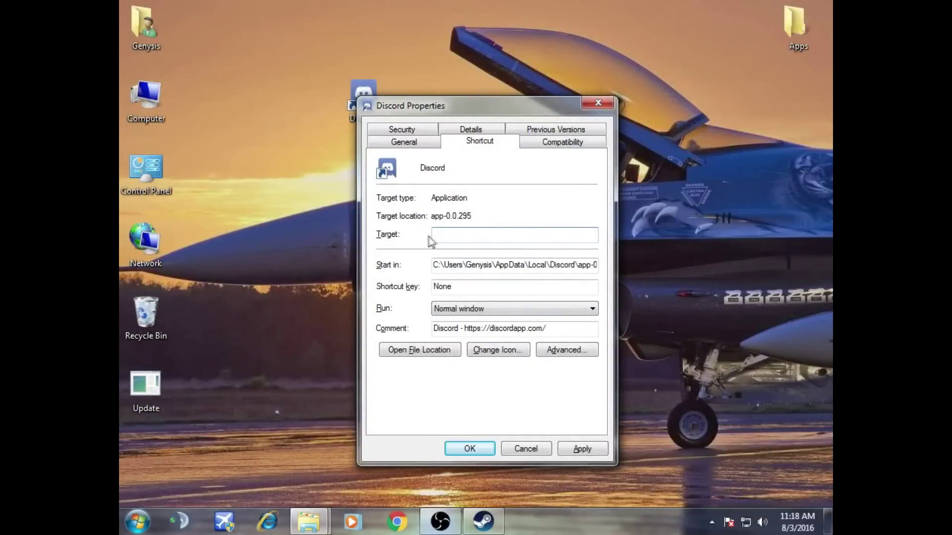
left_click(447, 236)
Paste the app-0.0.295 path into Target and append \discord.exe.
key("ctrl+v")
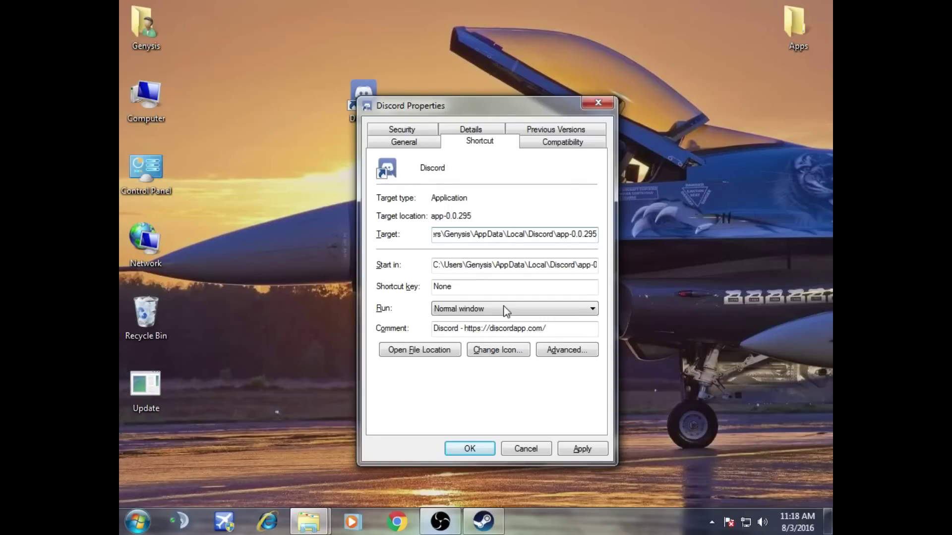
type("\\")
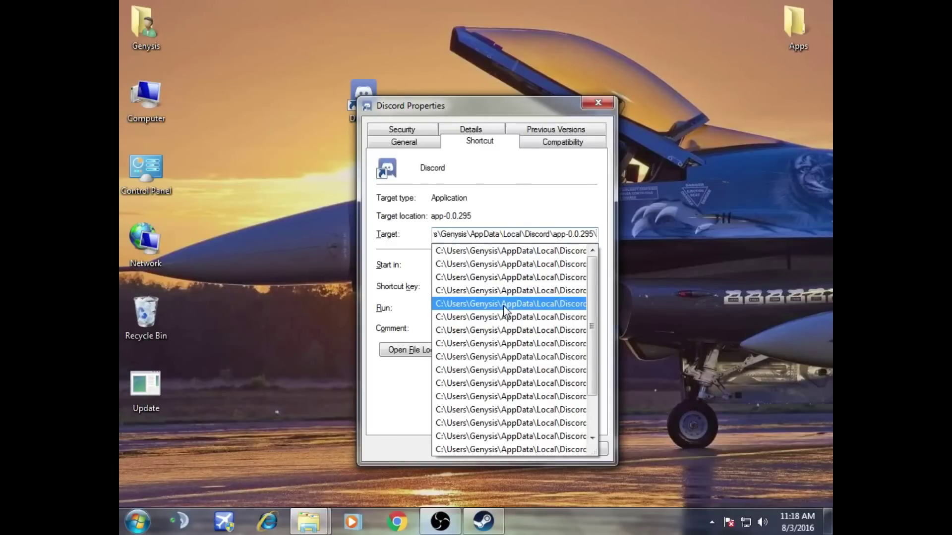
type("dis")
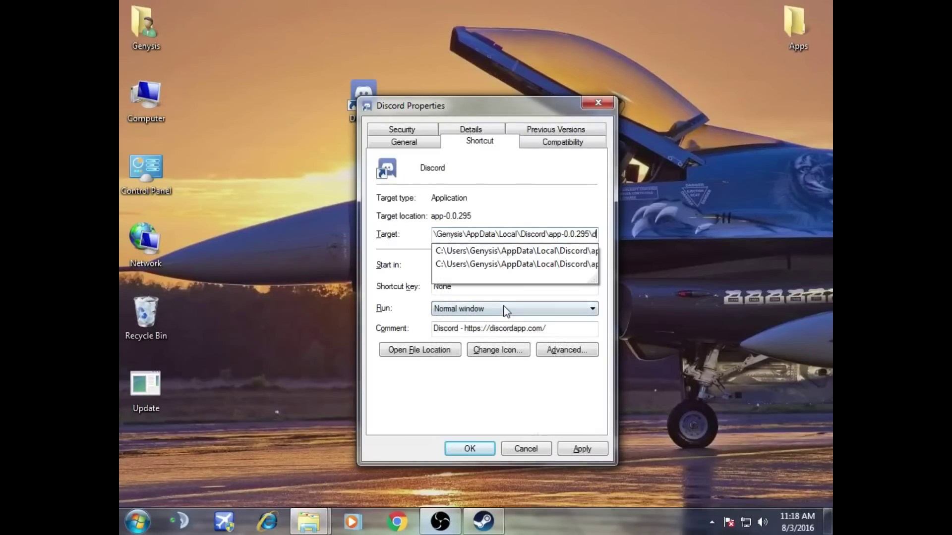
type("cord")
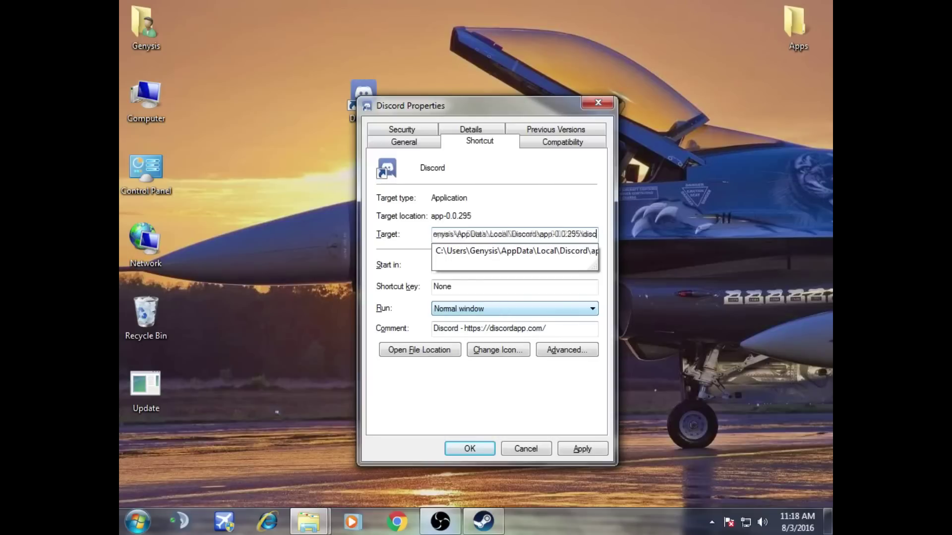
type(".exe")
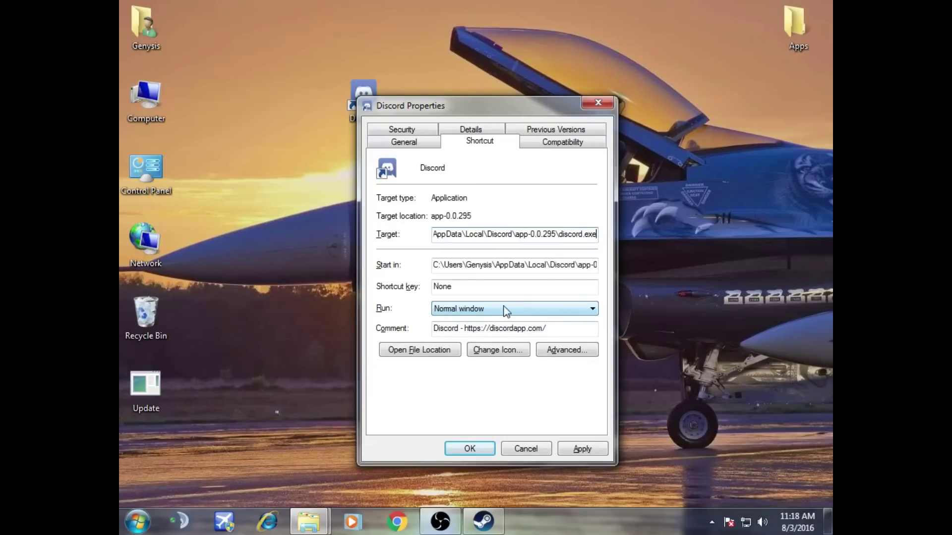
mouse_move(308, 521)
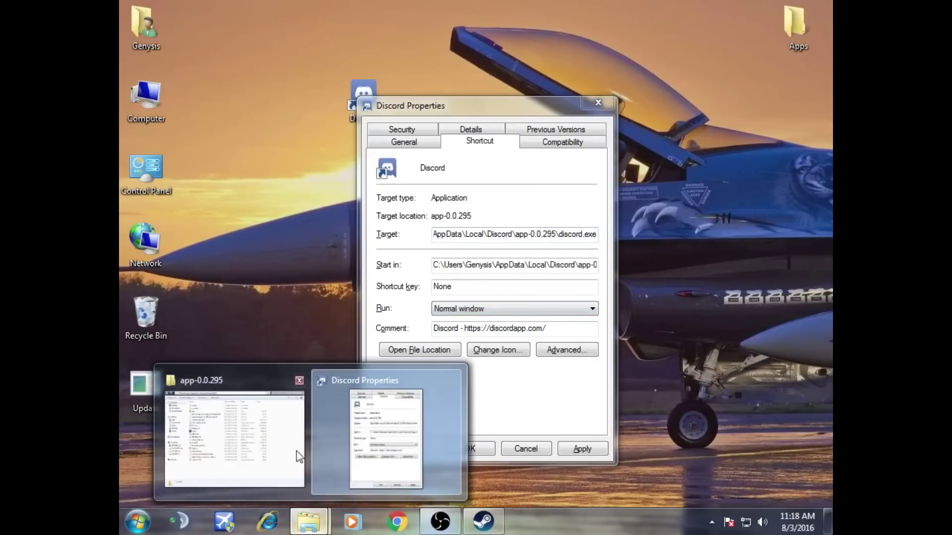
left_click(266, 452)
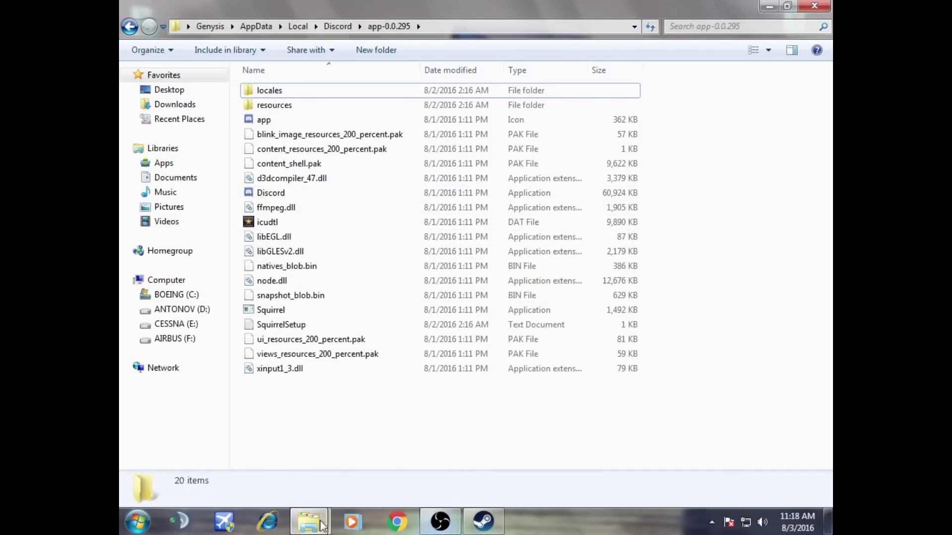
mouse_move(310, 521)
left_click(391, 421)
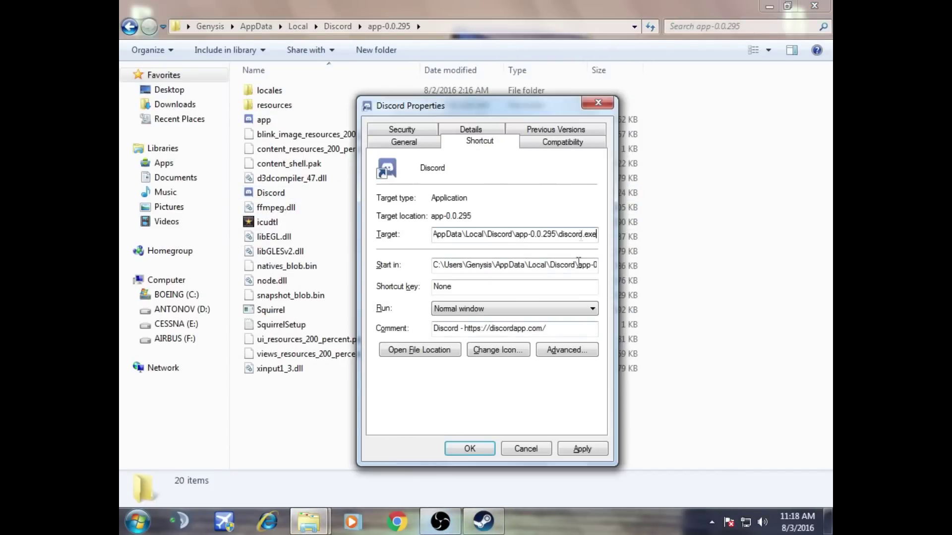
Correct the name to Discord.exe, then apply and close the shortcut's Properties.
left_click(565, 234)
key("BackSpace")
key("BackSpace")
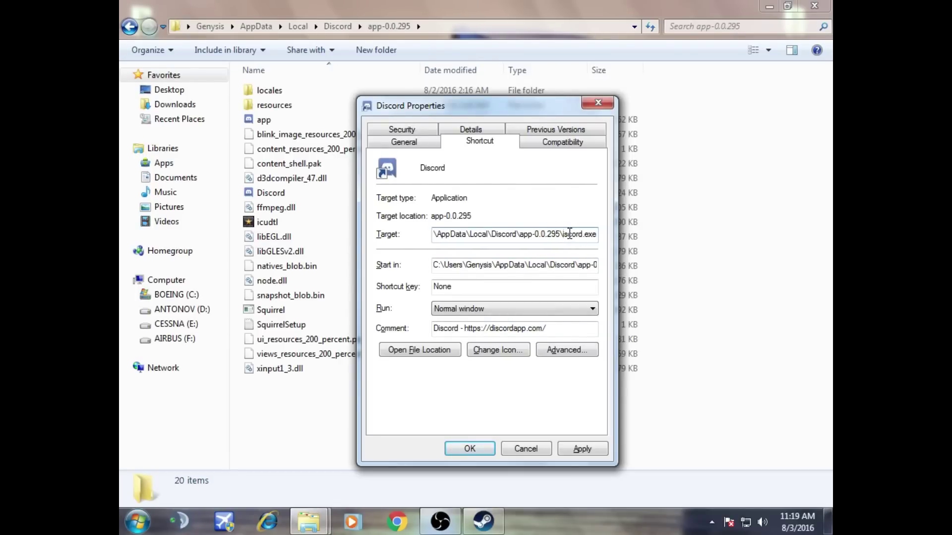
type("Di")
key("Right")
key("Right")
key("Right")
key("Right")
key("Right")
key("Right")
key("Right")
key("Right")
key("Right")
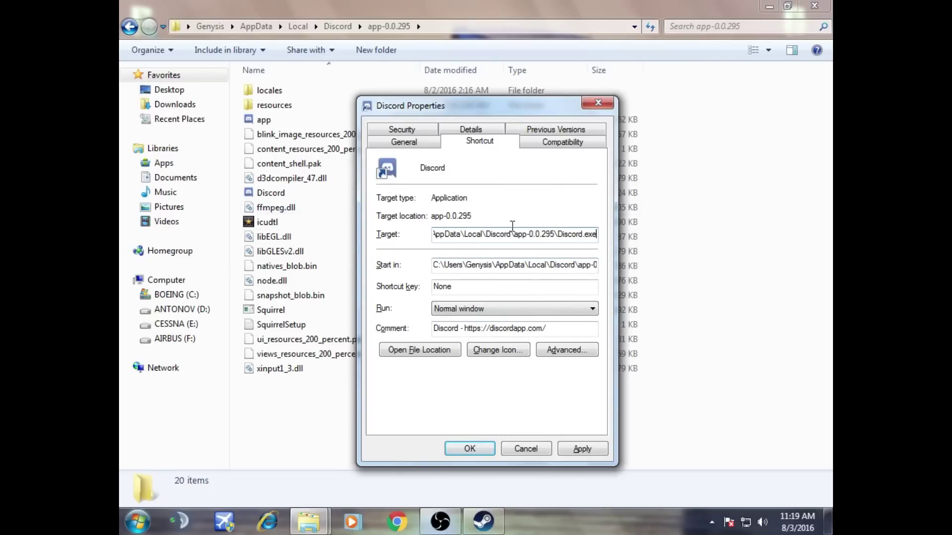
left_click(583, 450)
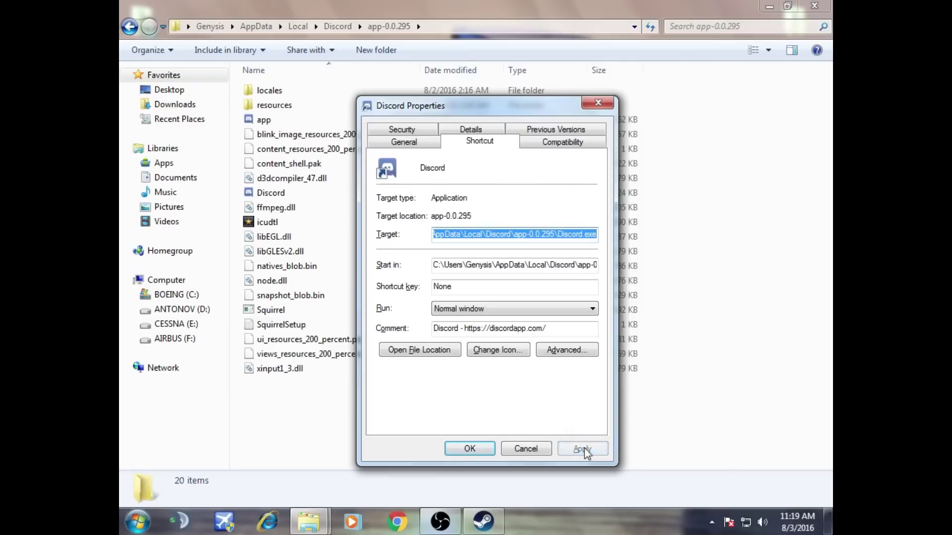
left_click(469, 449)
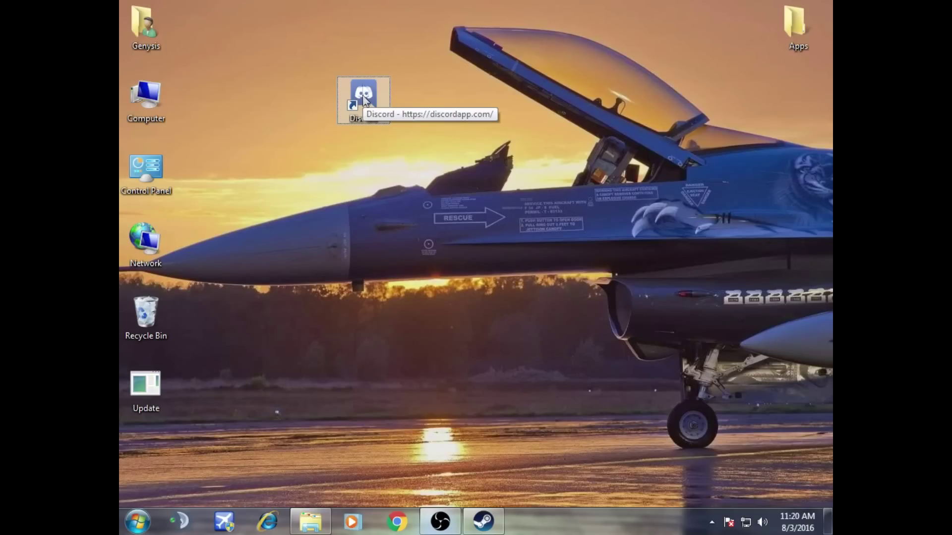
Launch Discord from the updated desktop shortcut.
double_click(369, 97)
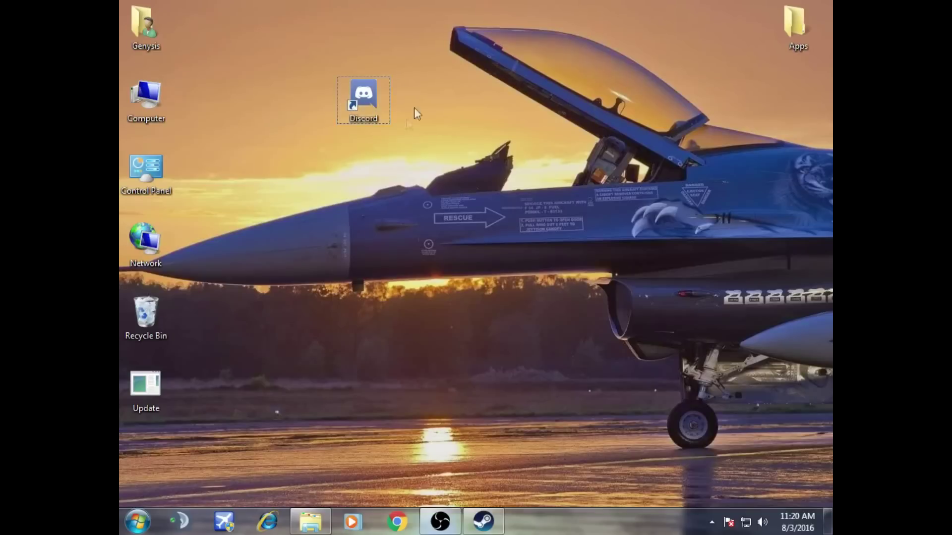